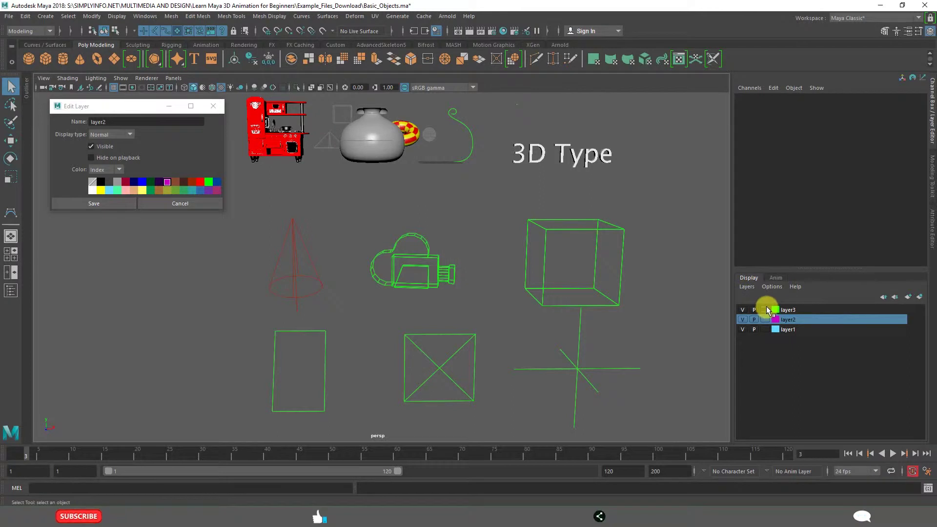
Hide the display layers layer1, layer2 and layer3, and close layer2's settings without saving
left_click(97, 106)
left_click(154, 125)
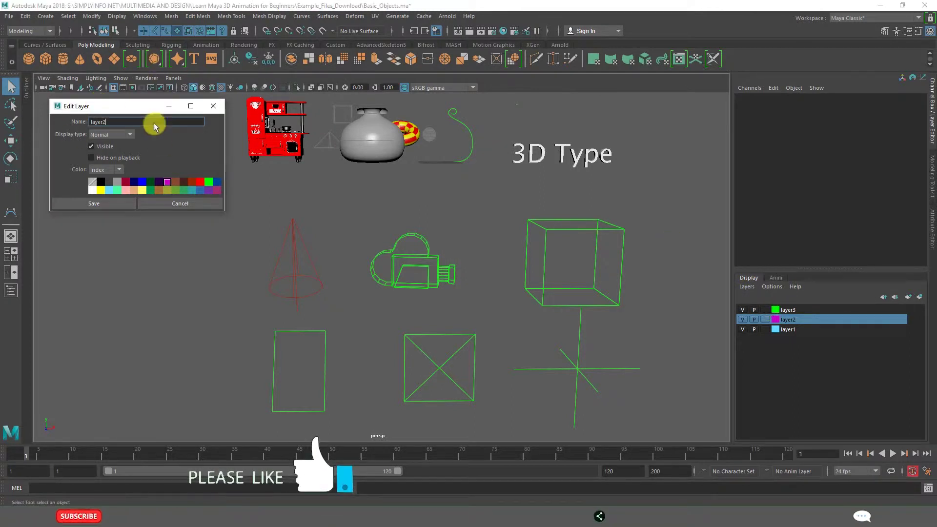
left_click(477, 203)
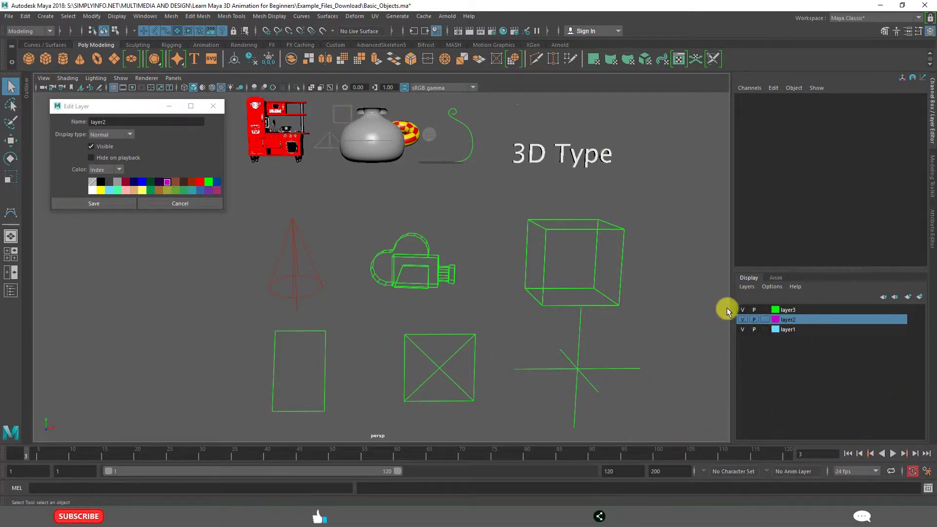
left_click_drag(744, 314, 764, 336)
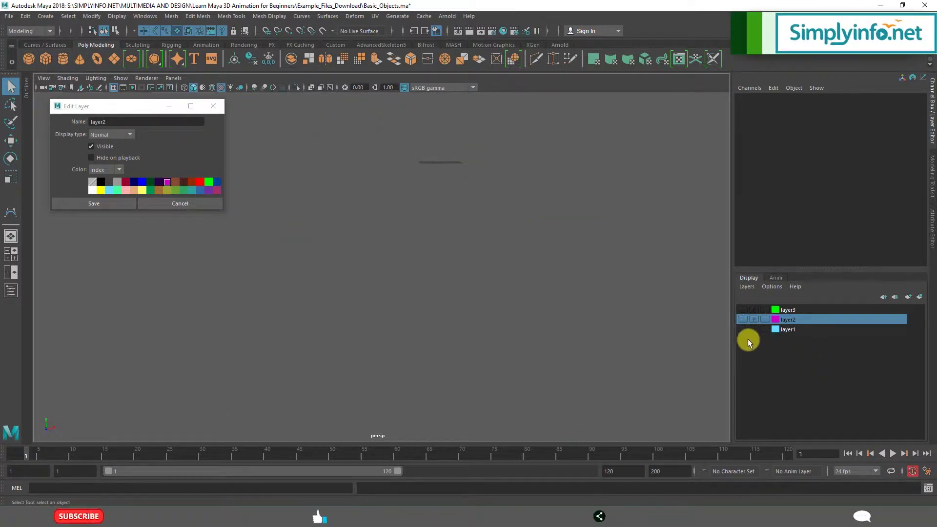
left_click(214, 106)
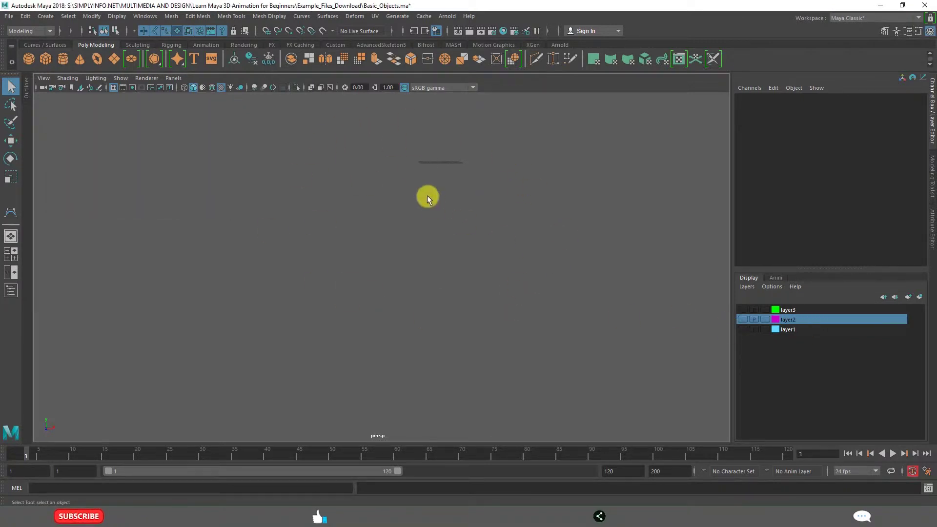
left_click_drag(274, 126, 600, 302)
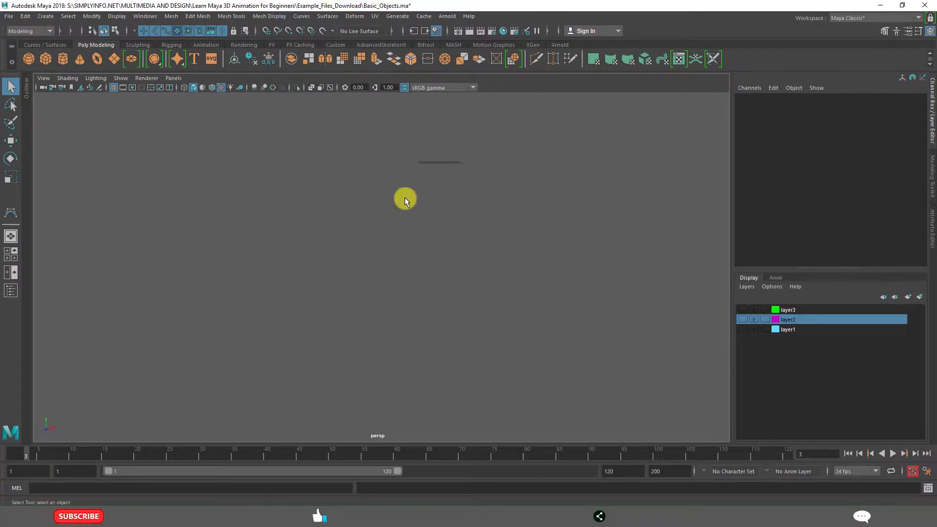
Make layer1, which holds the red kitchen model, visible in the viewport again
left_click(742, 329)
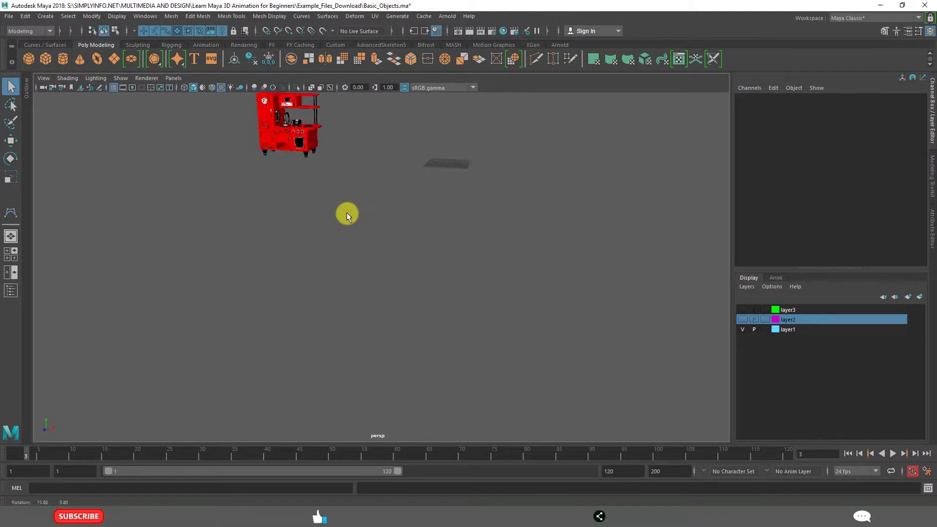
middle_click_drag(347, 212, 439, 335, "alt")
scroll(498, 320, "up", 6)
scroll(545, 332, "down", 3)
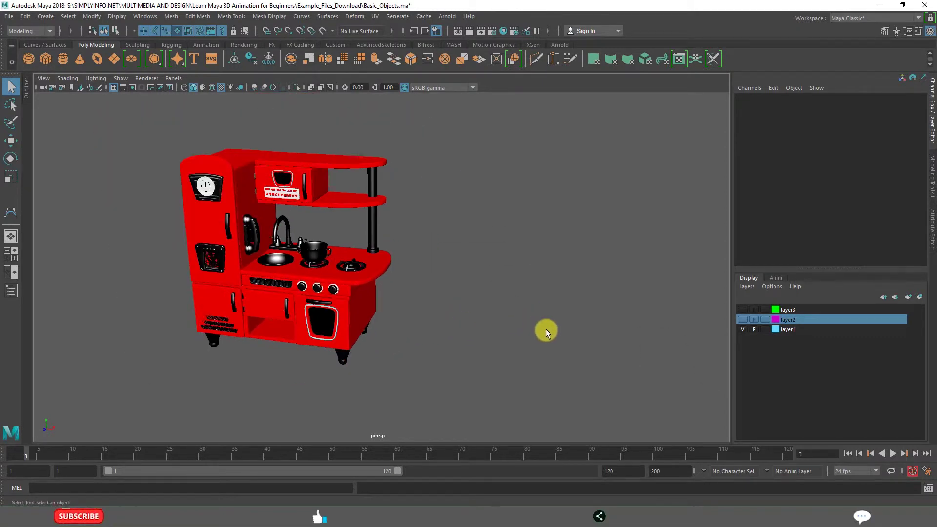
Try to rename layer1 as Kitchen-set and assign it the dark green index color
left_click(780, 329)
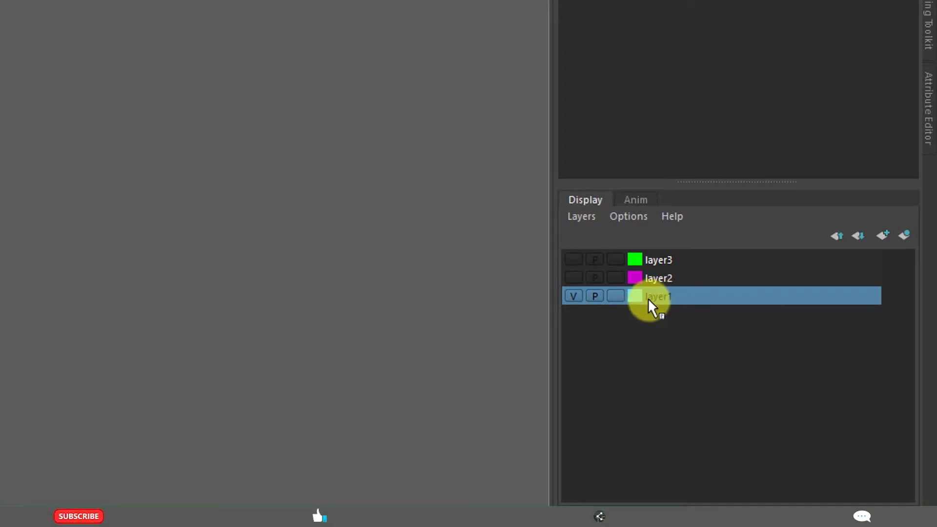
right_click(651, 296)
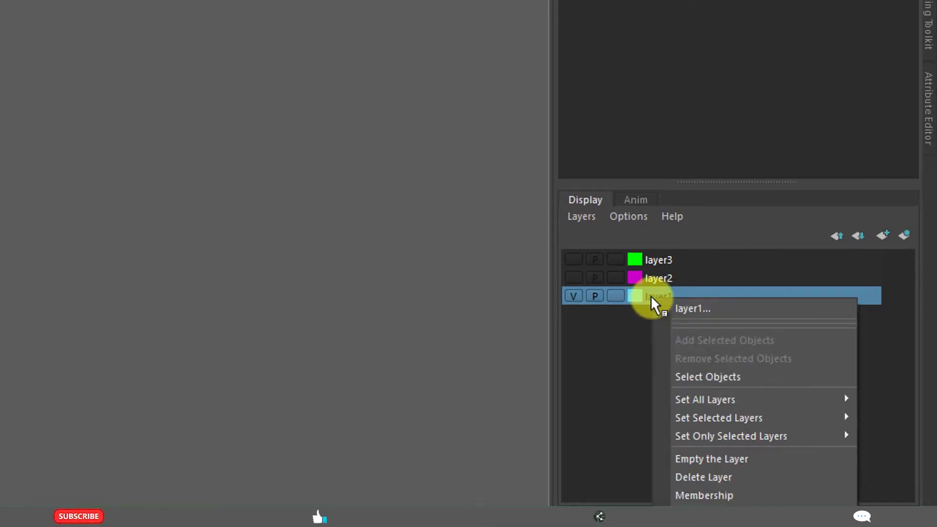
left_click(686, 307)
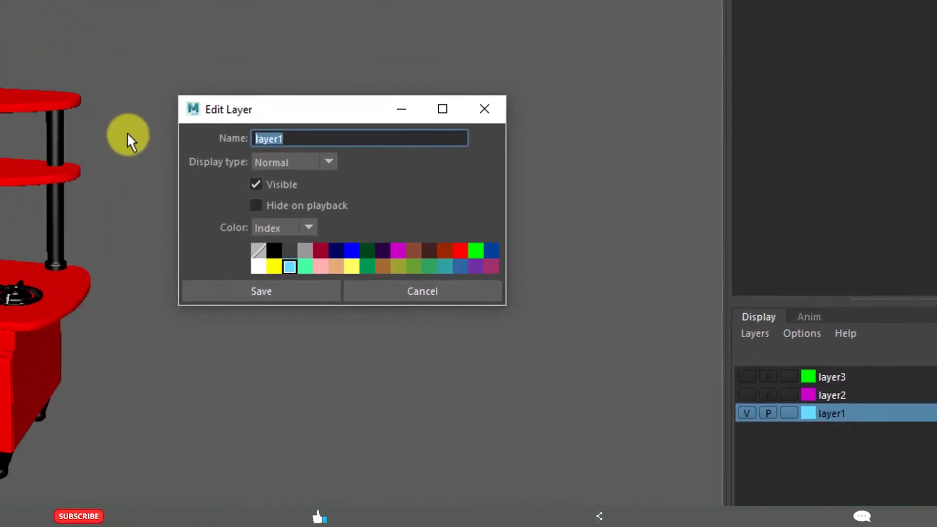
type("Kitc")
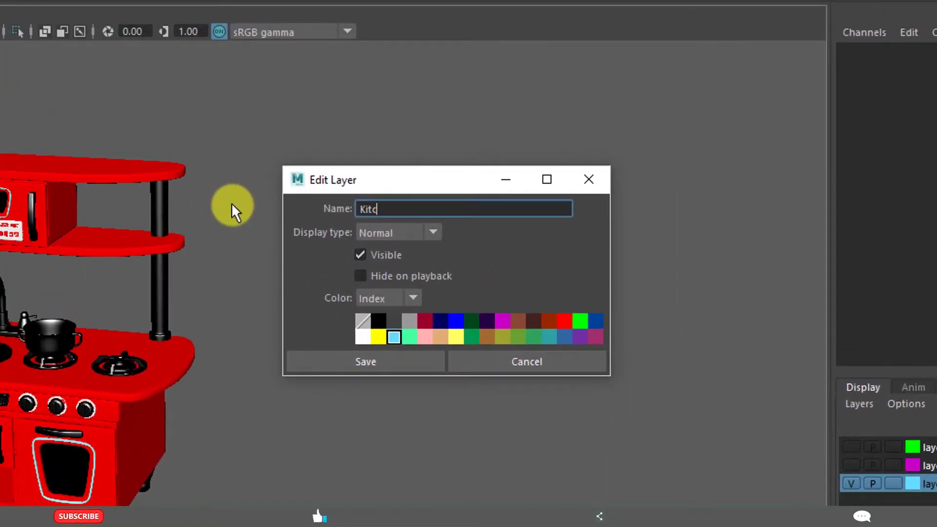
type("hen-set")
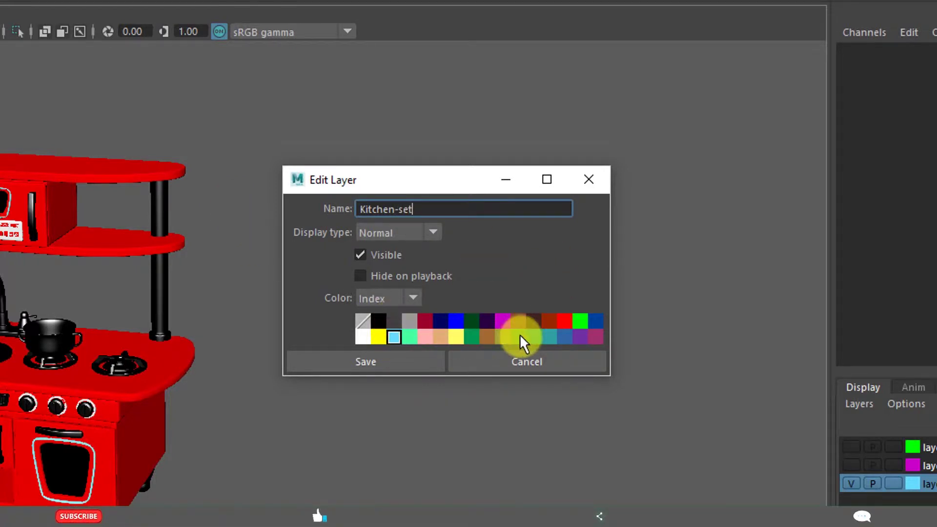
left_click(470, 337)
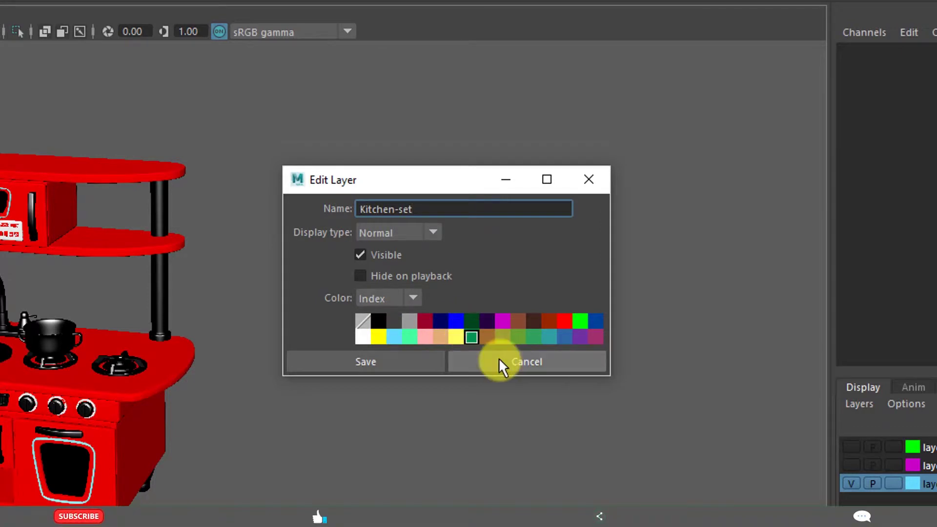
left_click(359, 363)
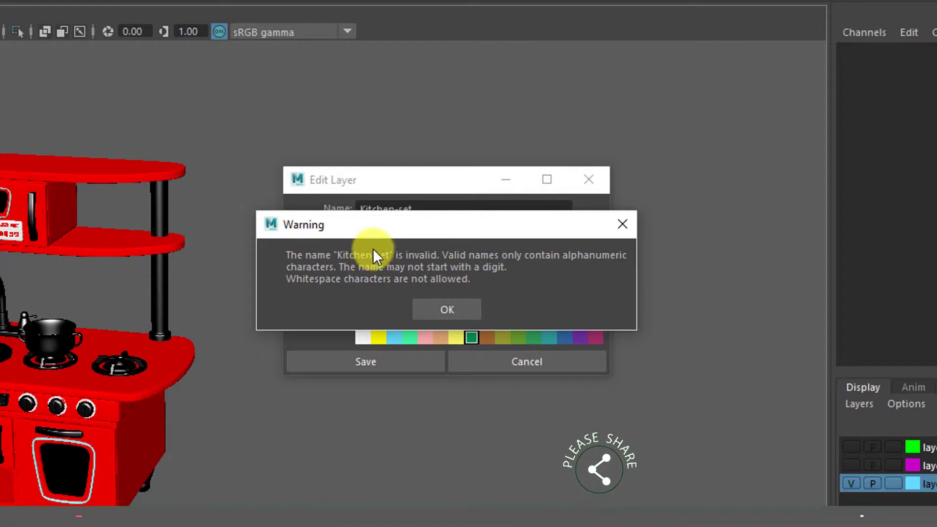
Correct the layer's name to Kitchenset, without a hyphen or space, and save its settings
left_click(439, 308)
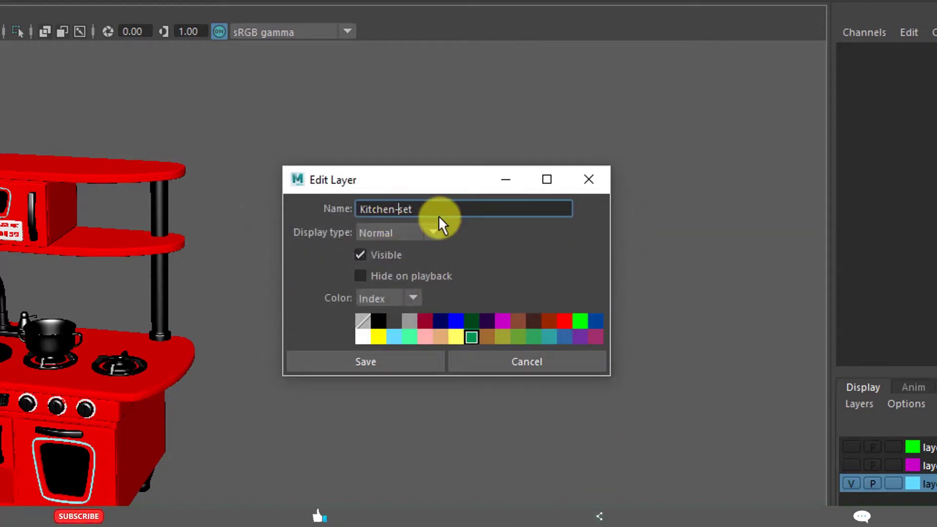
key("BackSpace")
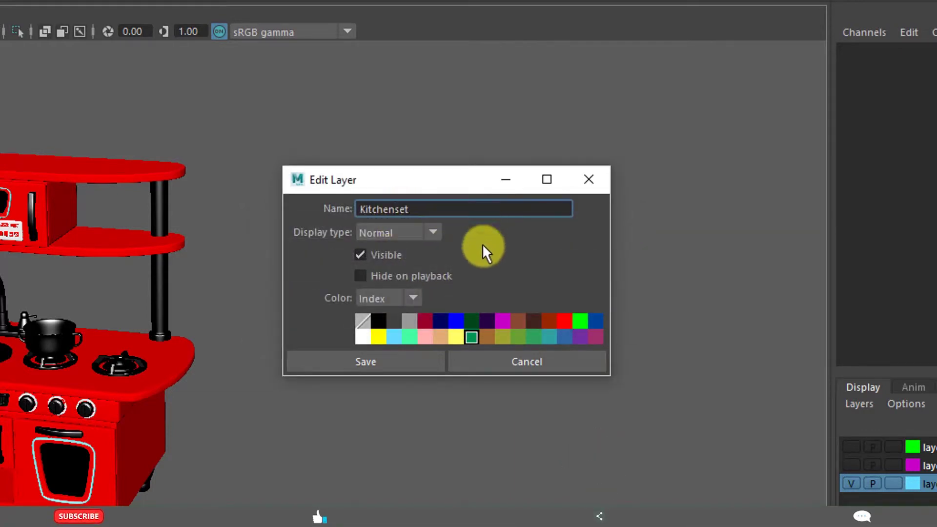
left_click(390, 362)
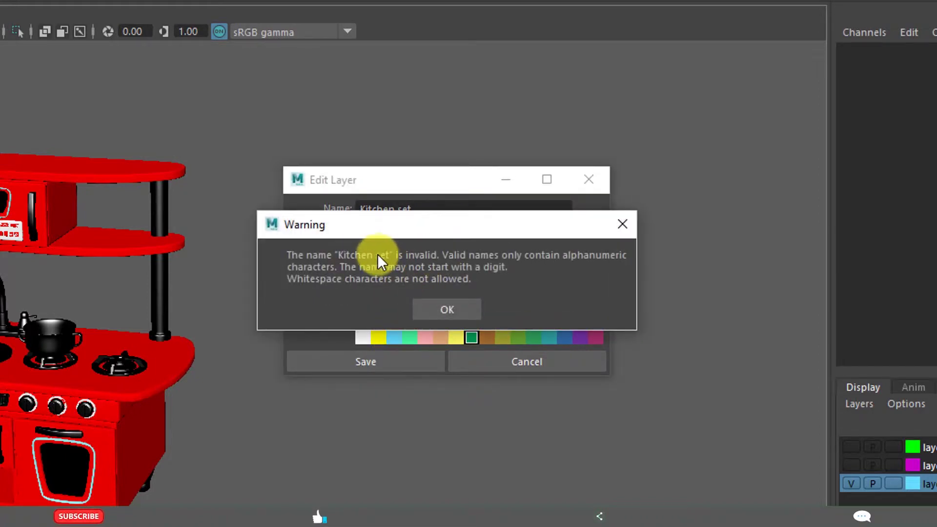
left_click(451, 307)
key("BackSpace")
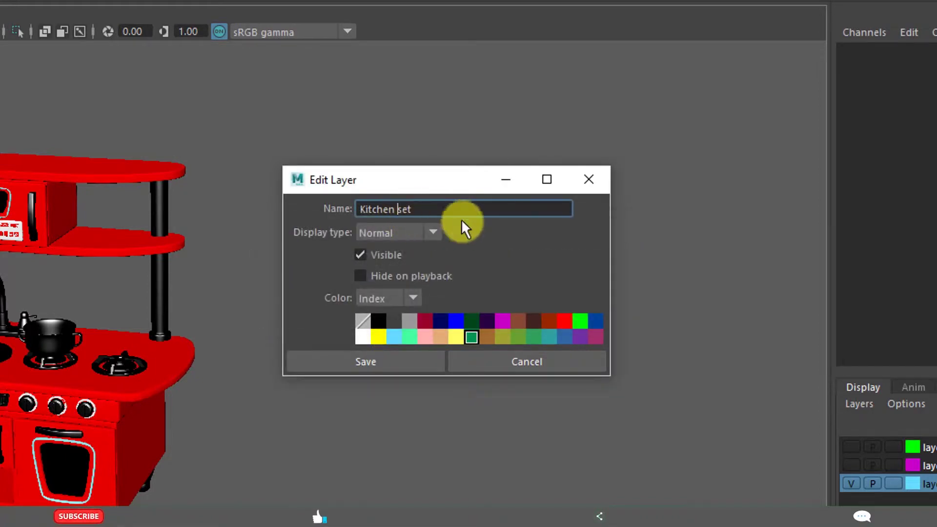
left_click(367, 364)
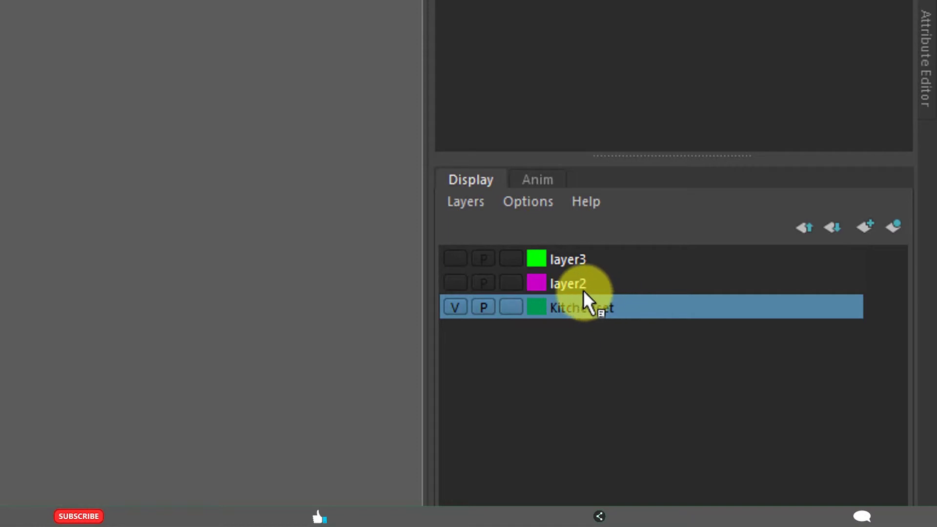
Examine layer2's name and the available display types in its layer settings, and save them
left_click(604, 288)
double_click(572, 283)
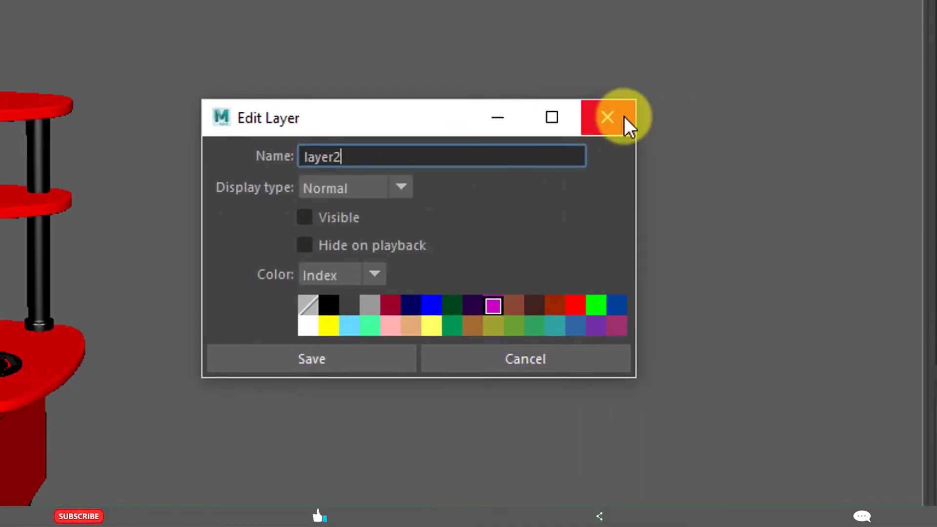
left_click(624, 117)
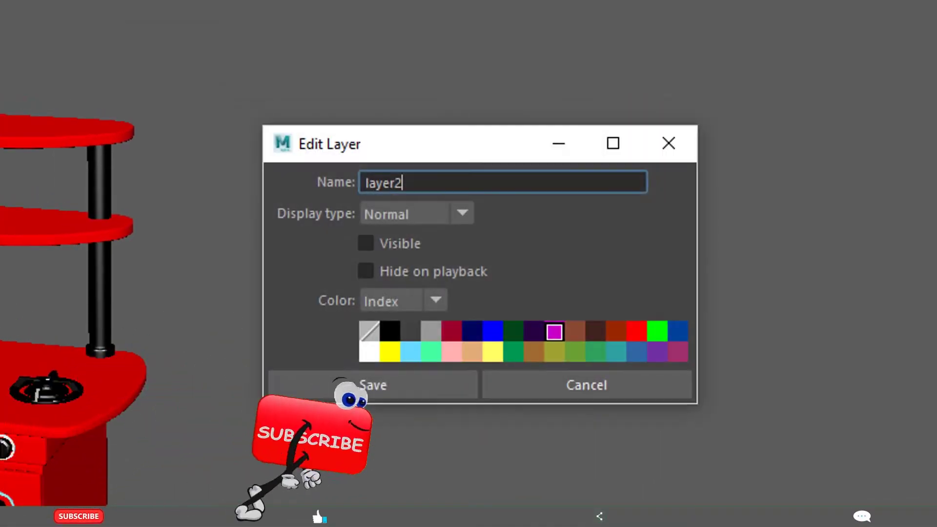
left_click_drag(443, 148, 473, 167)
left_click(439, 237)
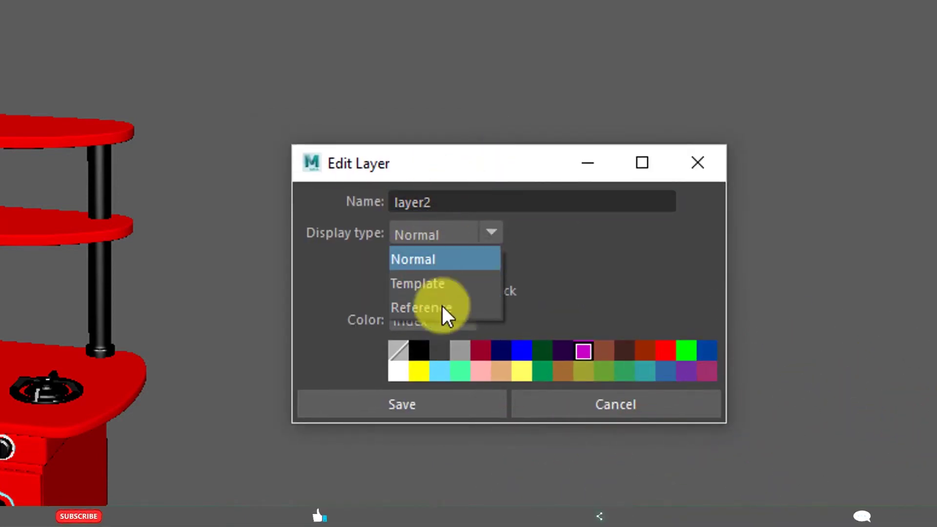
left_click(462, 201)
double_click(441, 199)
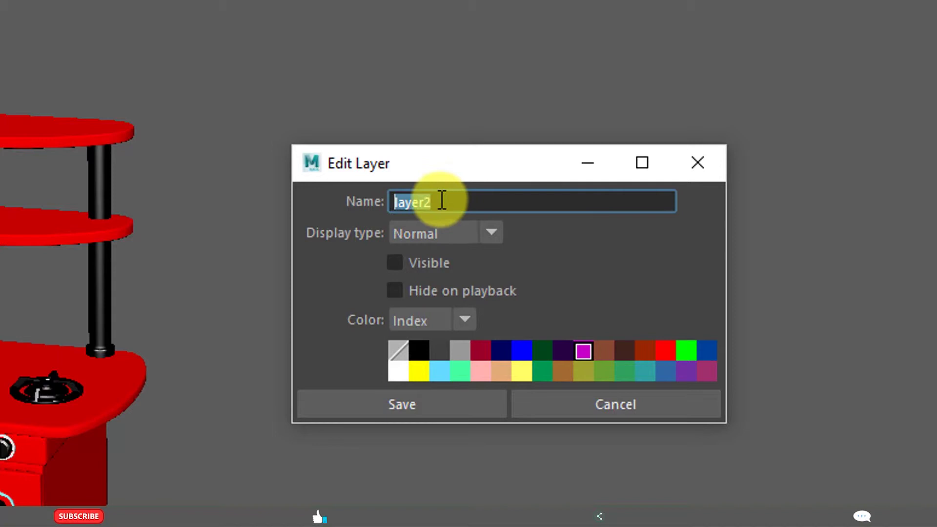
left_click(462, 201)
left_click(424, 410)
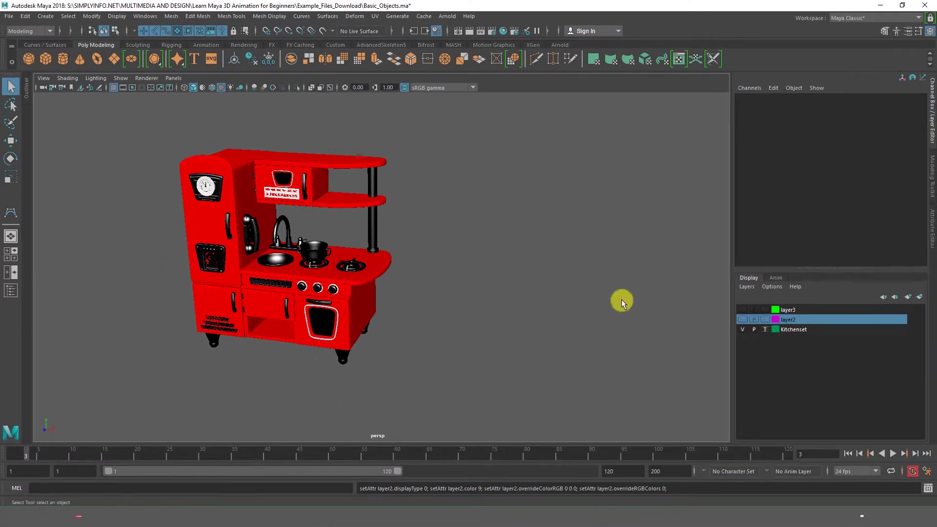
Try selecting the kitchen model in the viewport with the Kitchenset layer set to Template
left_click(326, 234)
left_click(486, 305)
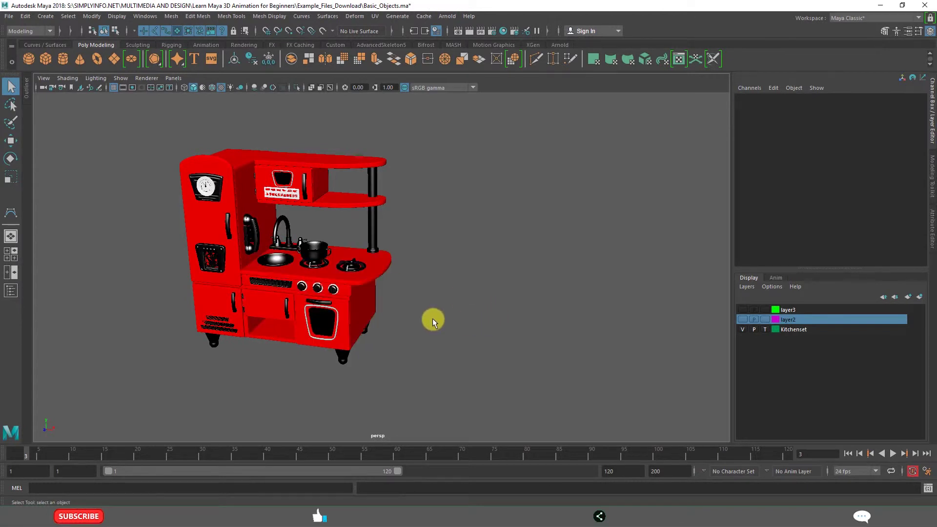
left_click_drag(431, 317, 473, 324, "alt")
scroll(479, 294, "up", 3)
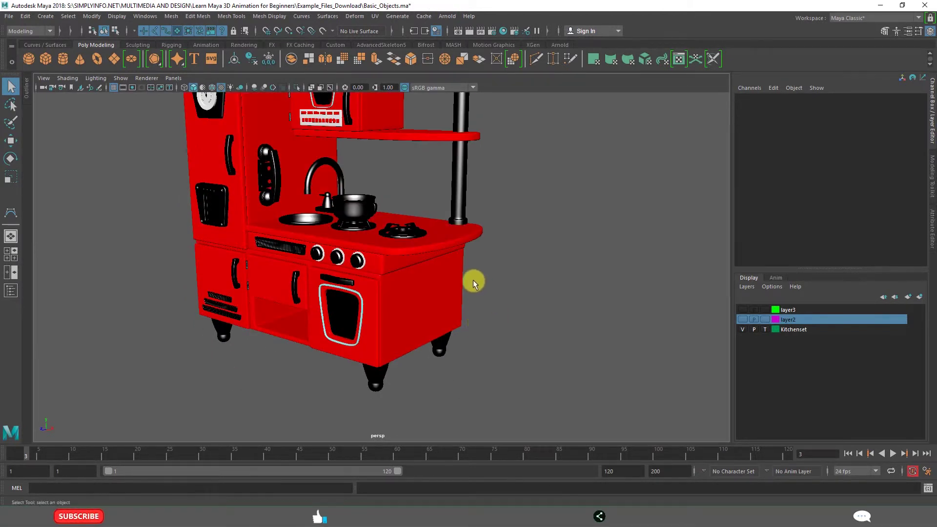
left_click_drag(473, 279, 503, 331, "alt")
scroll(504, 331, "down", 3)
Set the Kitchenset layer to Reference, with layer2 and layer3 on Template, and test its visibility on the whole kitchen model
left_click(792, 330)
left_click(743, 330)
left_click_drag(159, 139, 403, 363)
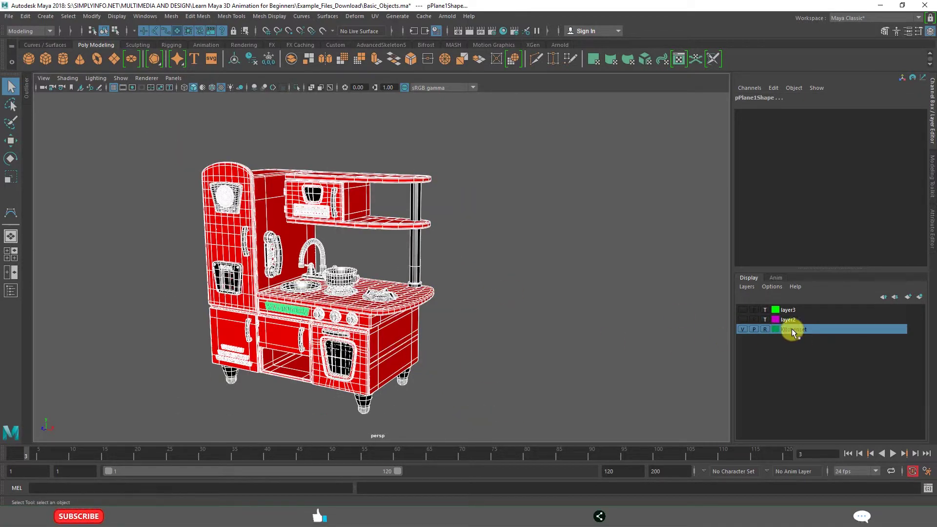
left_click(742, 330)
left_click(742, 330)
Create a new display layer and add the selected polygon sphere to it
left_click(567, 332)
right_click_drag(567, 333, 482, 242, "alt")
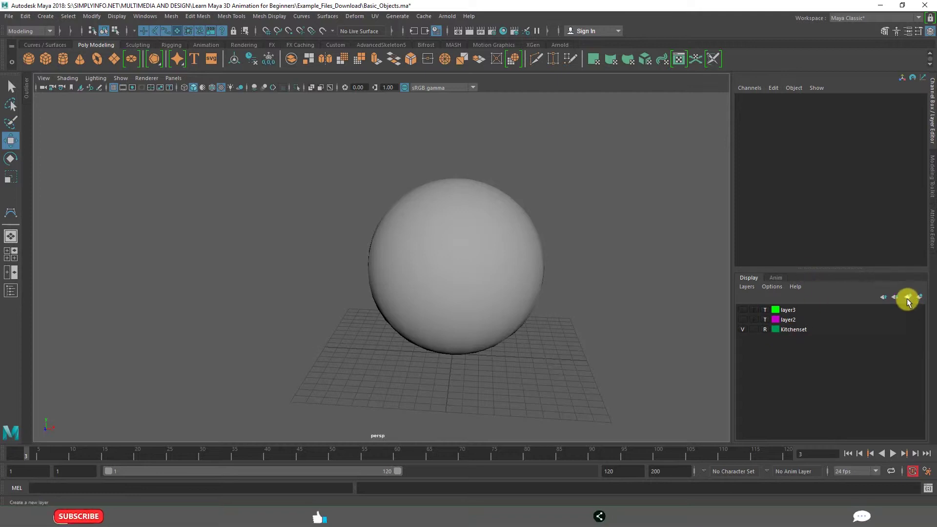
left_click(908, 298)
left_click(793, 310)
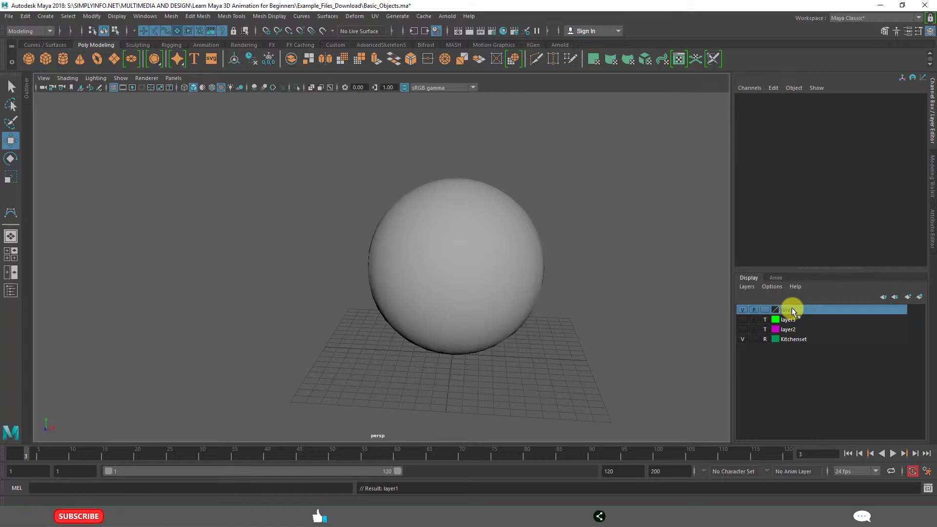
left_click(446, 242)
right_click(790, 311)
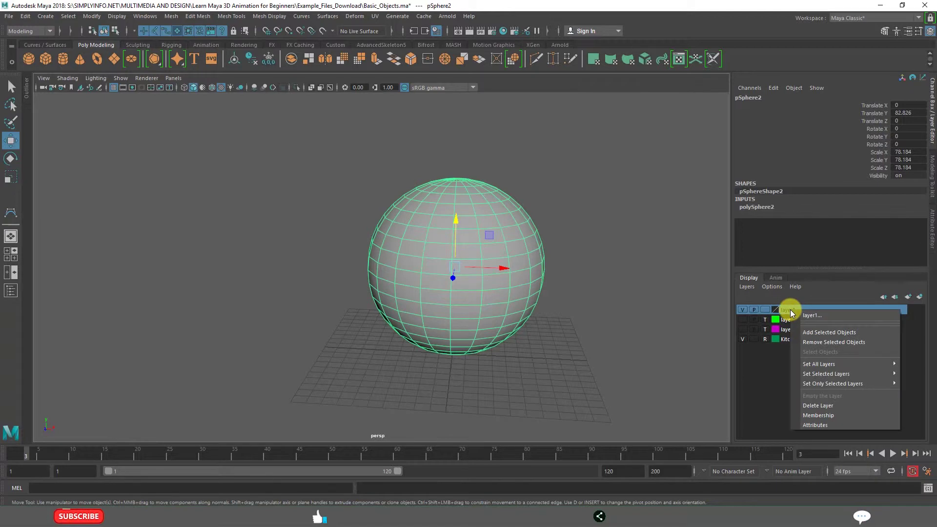
left_click(823, 332)
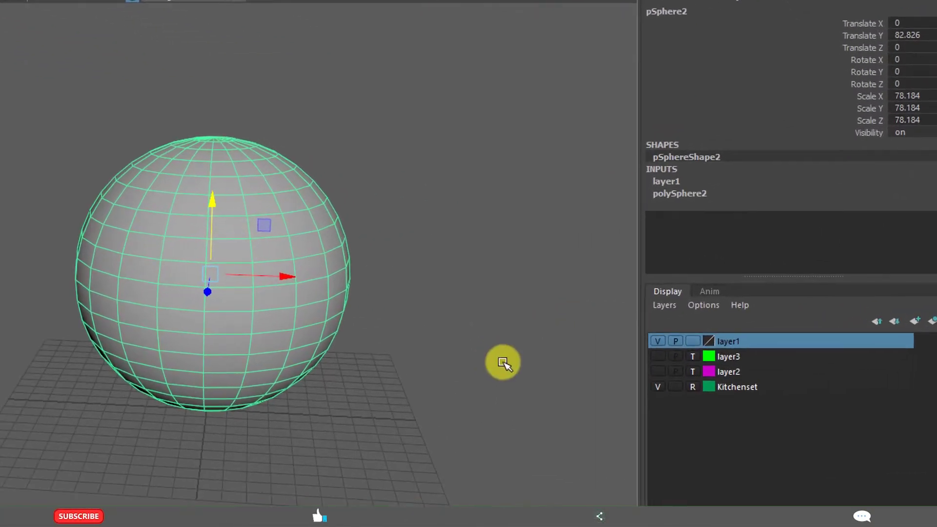
Test the sphere's new layer by hiding and showing it, and select the sphere in the viewport
left_click(454, 315)
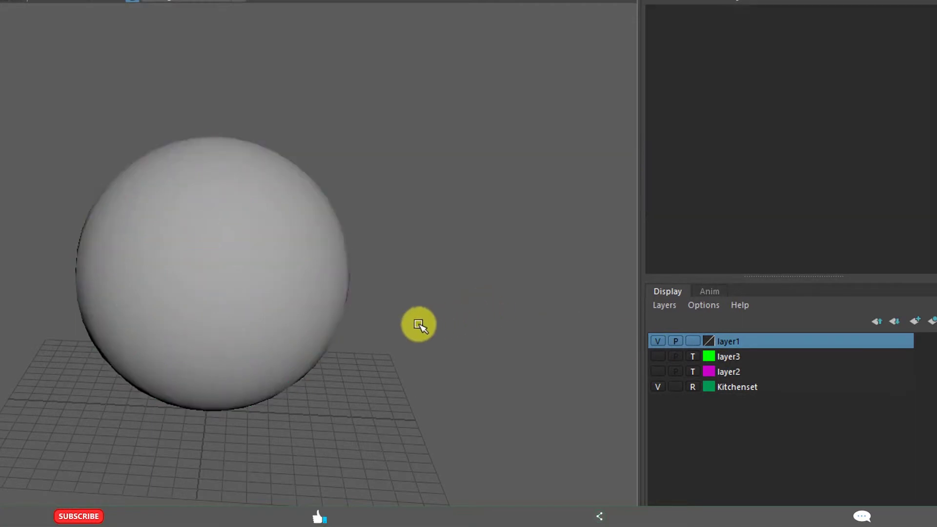
left_click(658, 341)
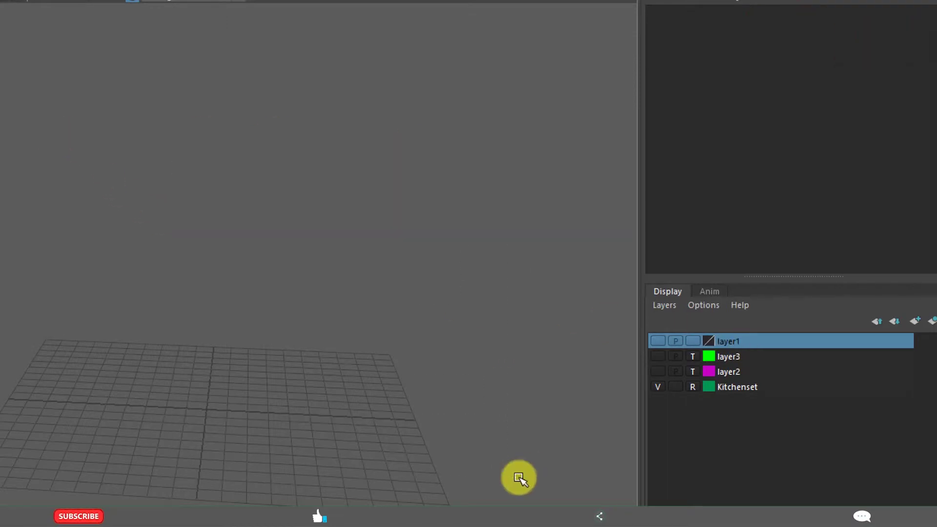
left_click(658, 341)
left_click(243, 283)
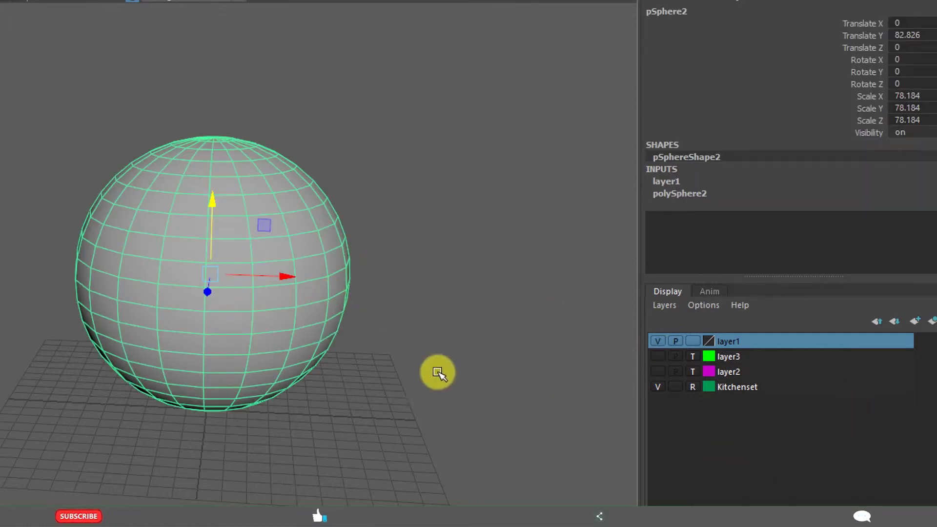
middle_click_drag(435, 372, 392, 360, "alt")
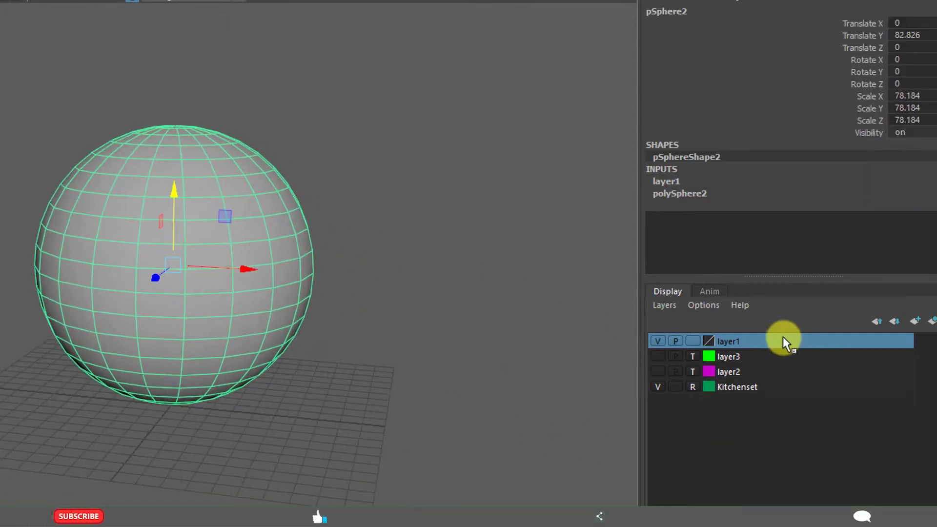
Set layer1 to Template and to Reference, and try box-selecting the sphere in the viewport under each display type
left_click(693, 341)
left_click(347, 371)
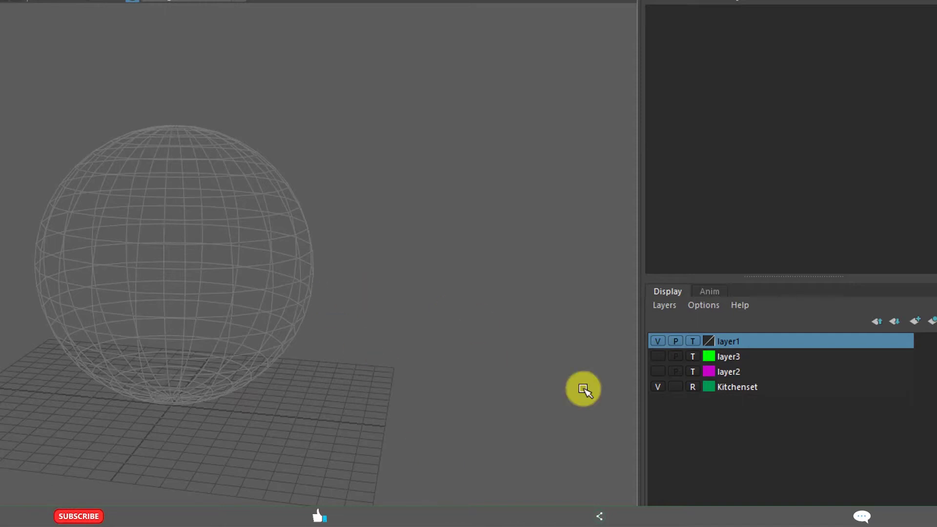
mouse_move(1, 89)
left_mouse_down()
mouse_move(379, 408)
mouse_move(379, 423)
left_mouse_up()
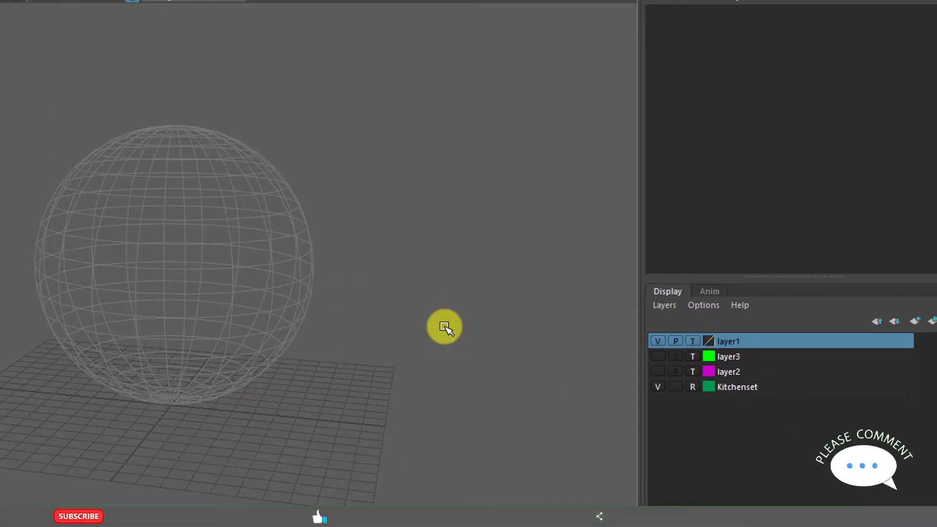
left_click(693, 341)
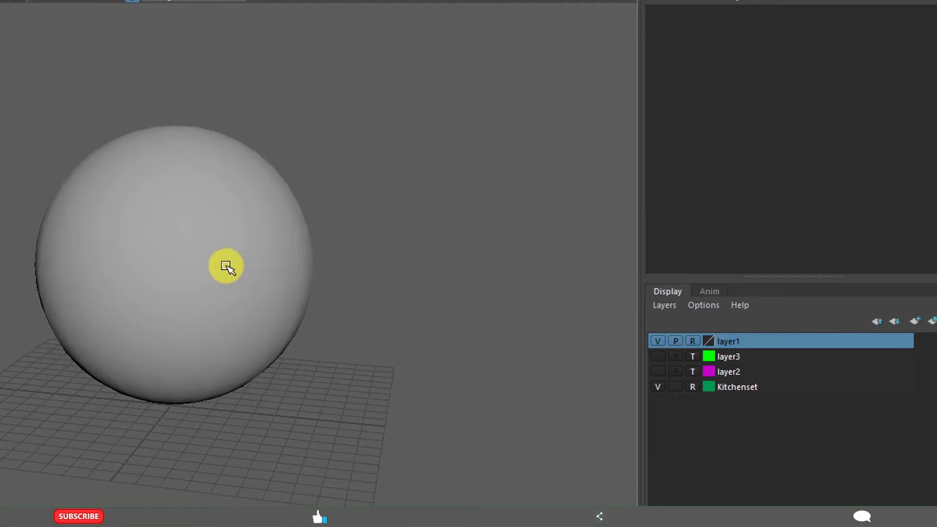
left_click_drag(0, 140, 458, 392)
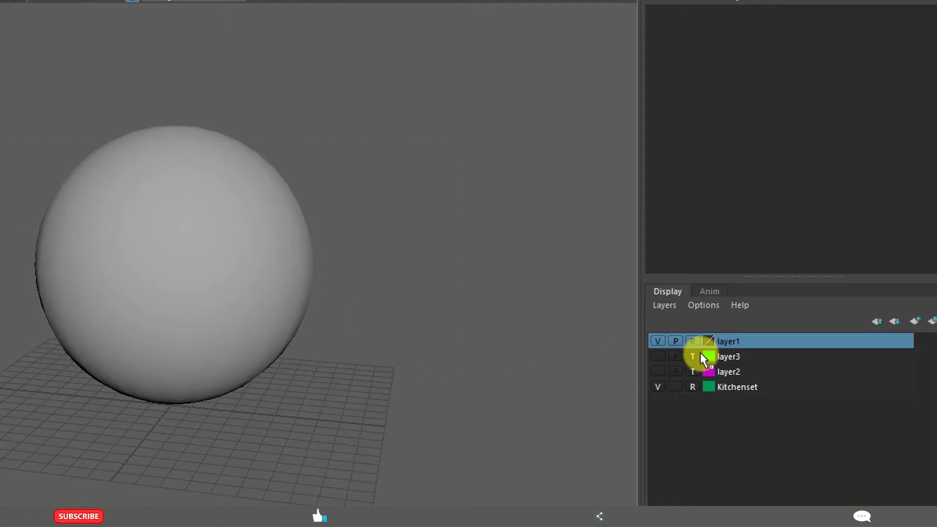
Return layer1 to the normal display type and box-select the sphere in the viewport
left_click(693, 341)
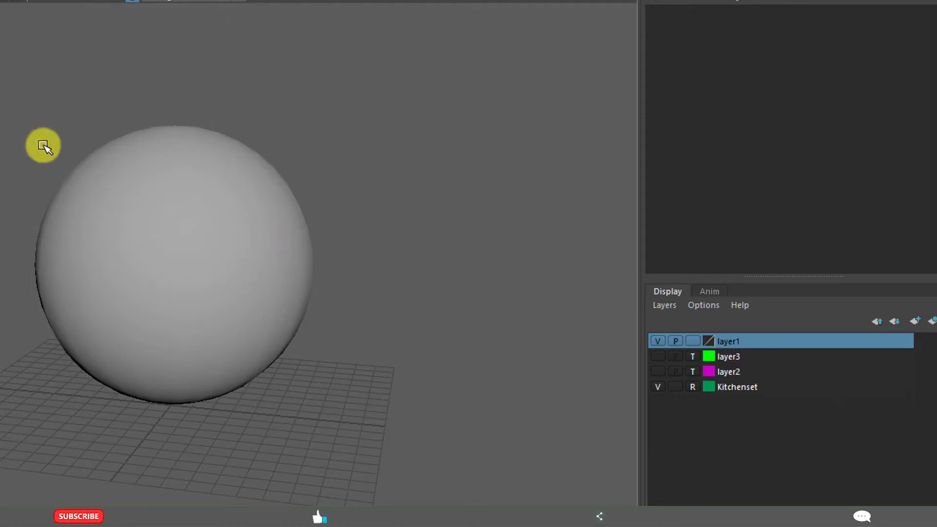
left_click_drag(42, 145, 469, 415)
right_click_drag(380, 329, 333, 349, "alt")
scroll(333, 347, "up", 10)
Look at the animation layers, return to the display layers, and create a new empty display layer
left_click(709, 291)
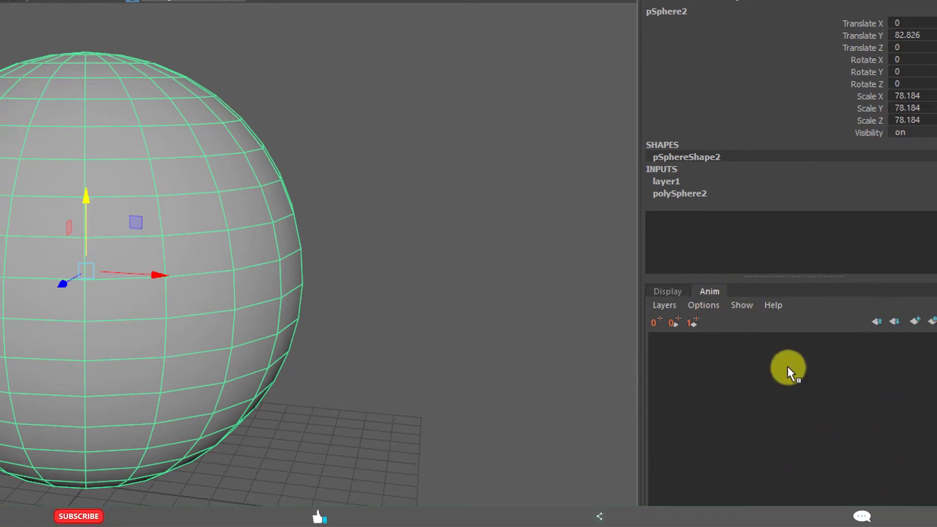
left_click(662, 291)
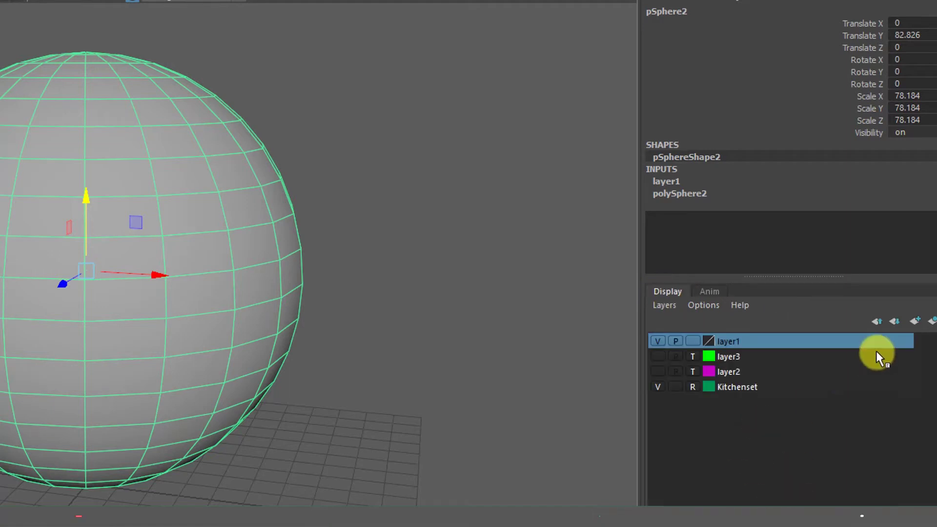
left_click(916, 324)
left_click(740, 340)
Clear the selection and box-select the sphere in the viewport again
scroll(237, 314, "down", 3)
left_click(281, 294)
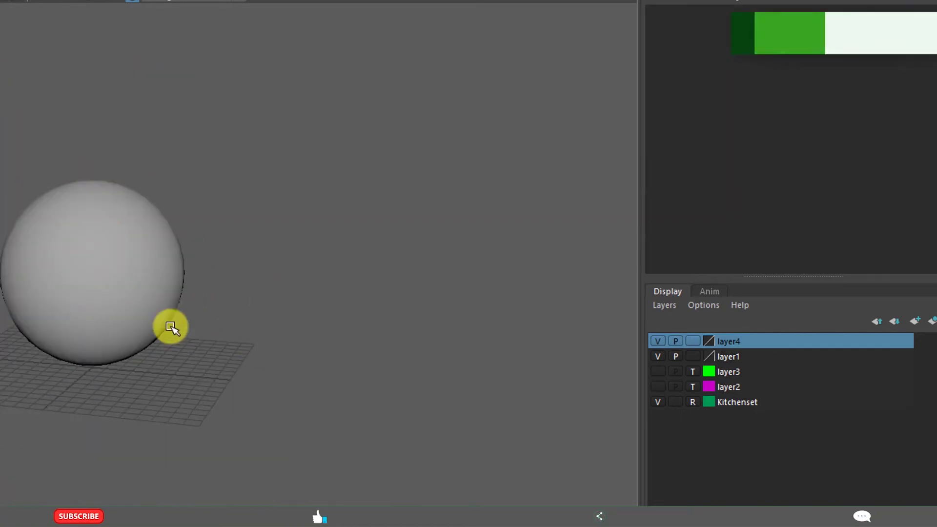
left_click_drag(167, 324, 163, 240)
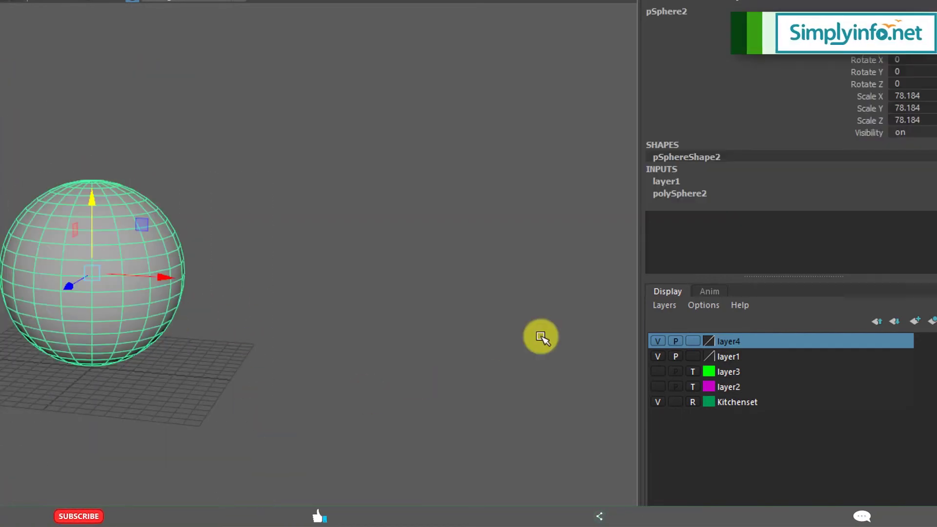
Open layer4's settings for editing and move the dialog clear of the sphere
double_click(728, 343)
left_click_drag(273, 126, 294, 116)
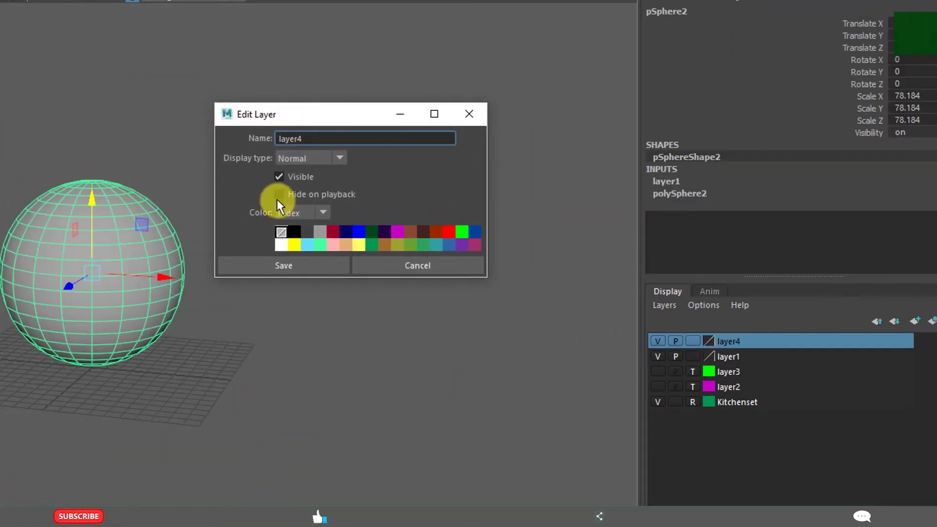
left_click_drag(371, 119, 471, 39)
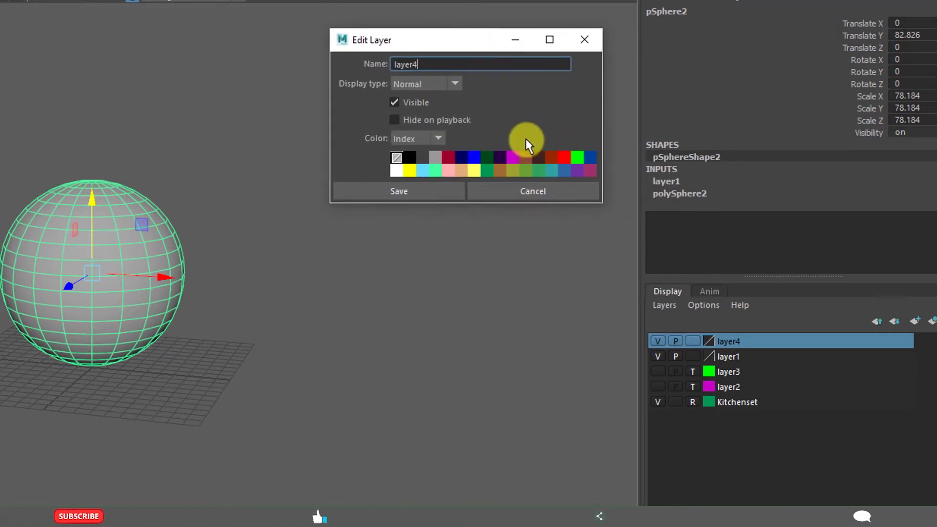